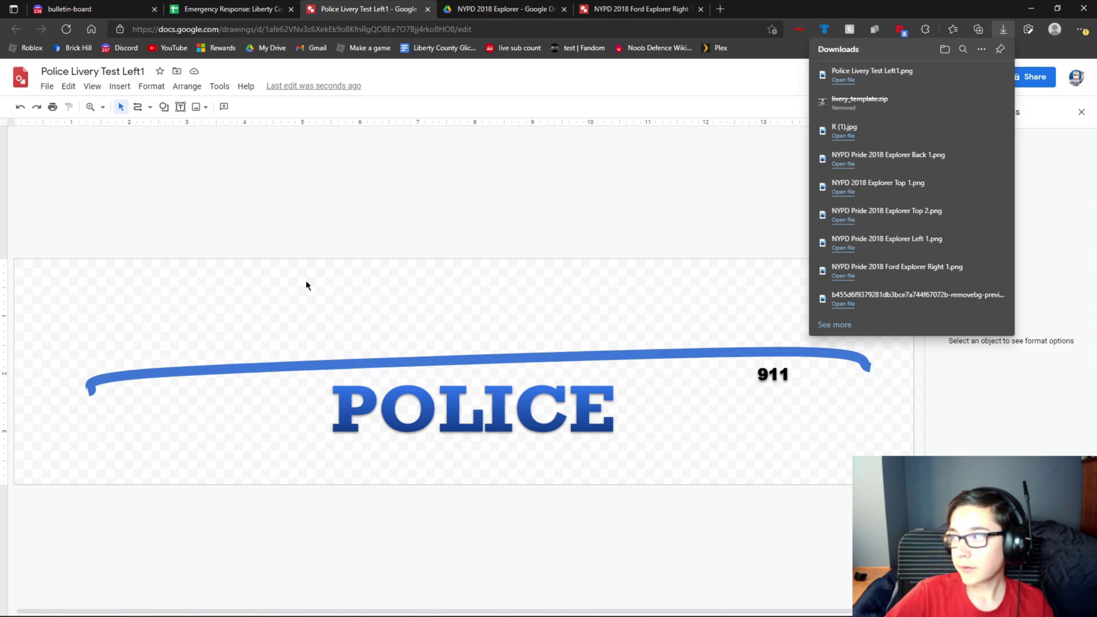
Dismiss the recent downloads list, undo the last drawing change and deselect the car image.
{"action": "left_click", "coordinate": [653, 194]}
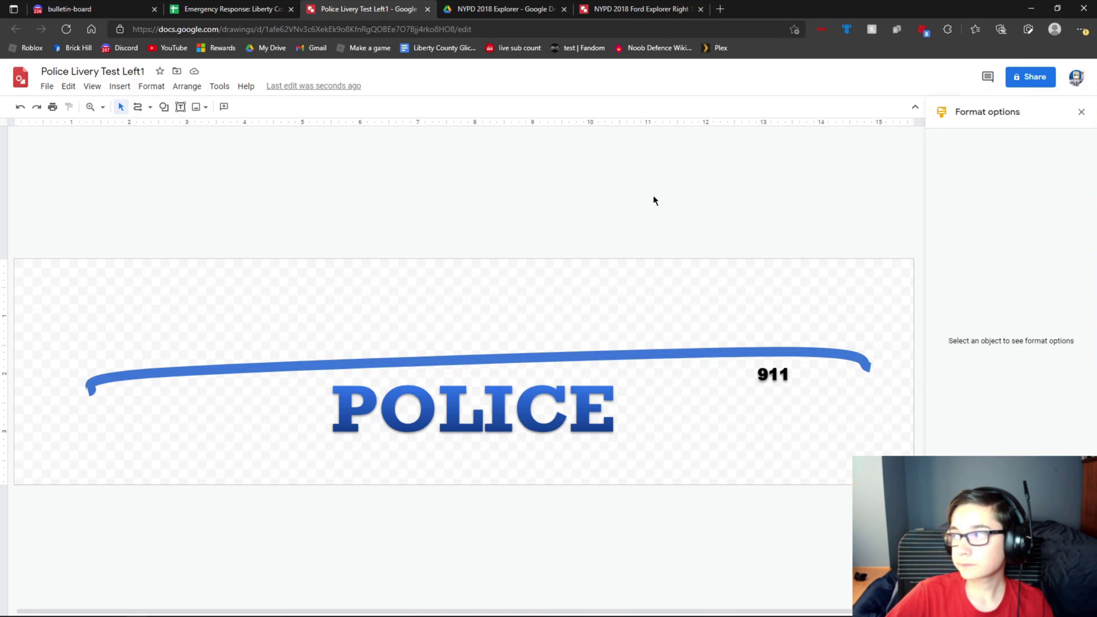
{"action": "left_click", "coordinate": [20, 108]}
{"action": "key", "text": "Escape"}
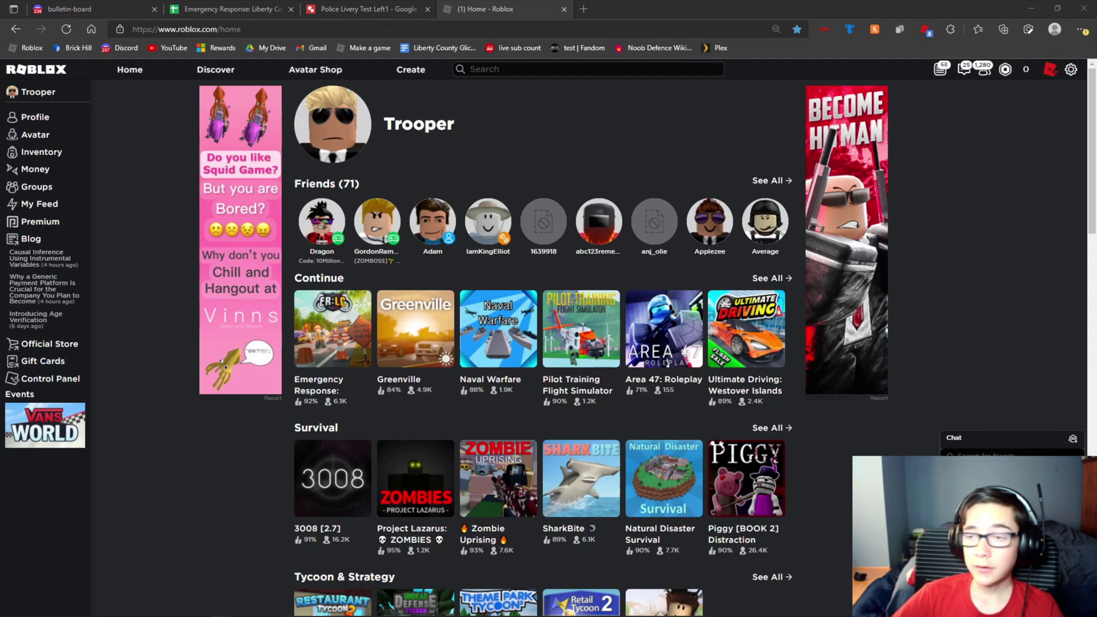
Start a new decal from Downloads' Police Livery Test Left1.png, keeping the suggested name.
{"action": "left_click", "coordinate": [403, 71]}
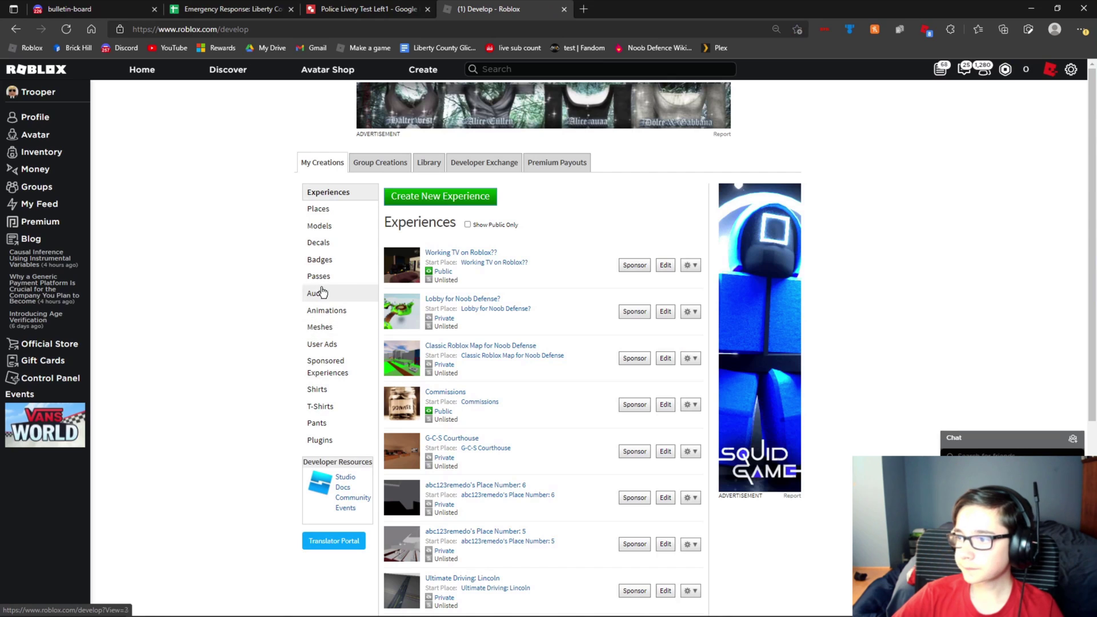
{"action": "left_click", "coordinate": [327, 247]}
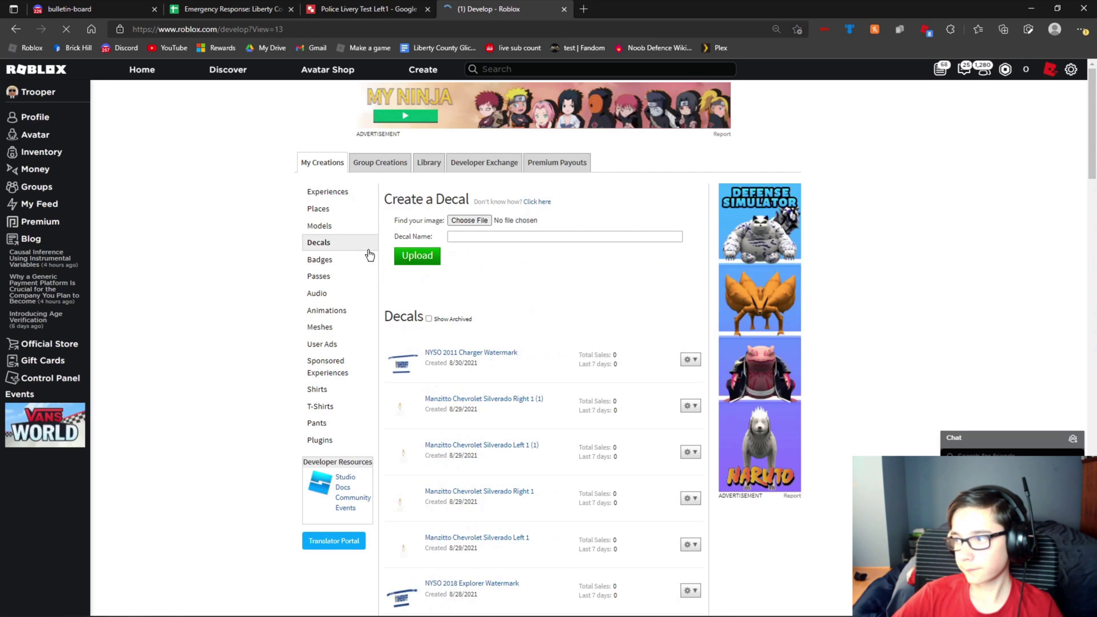
{"action": "left_click", "coordinate": [475, 221]}
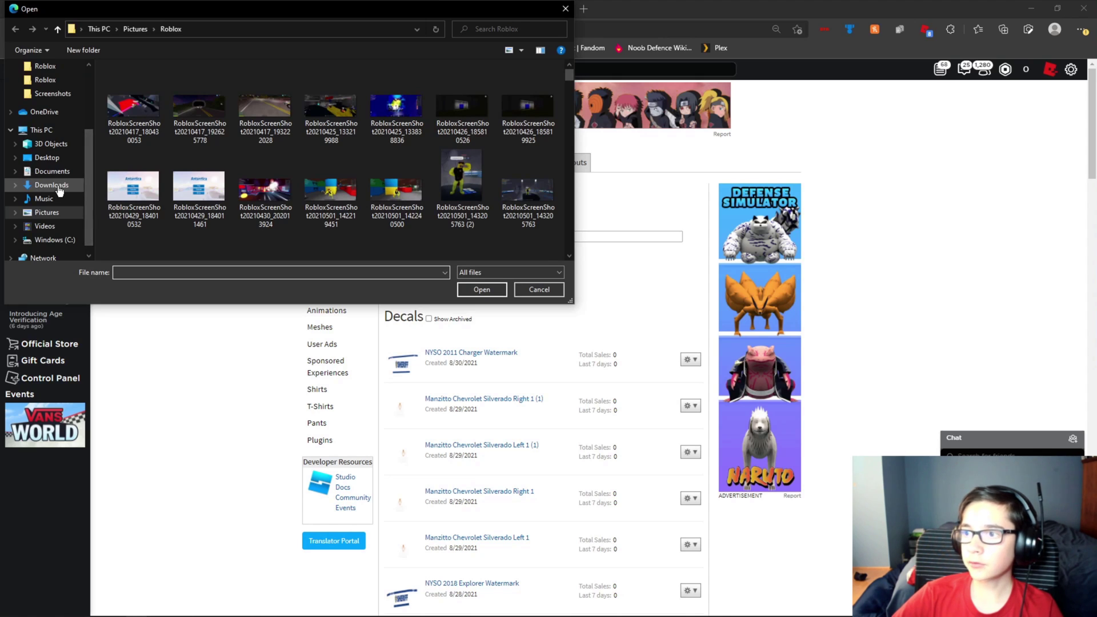
{"action": "left_click", "coordinate": [58, 186]}
{"action": "left_click", "coordinate": [130, 120]}
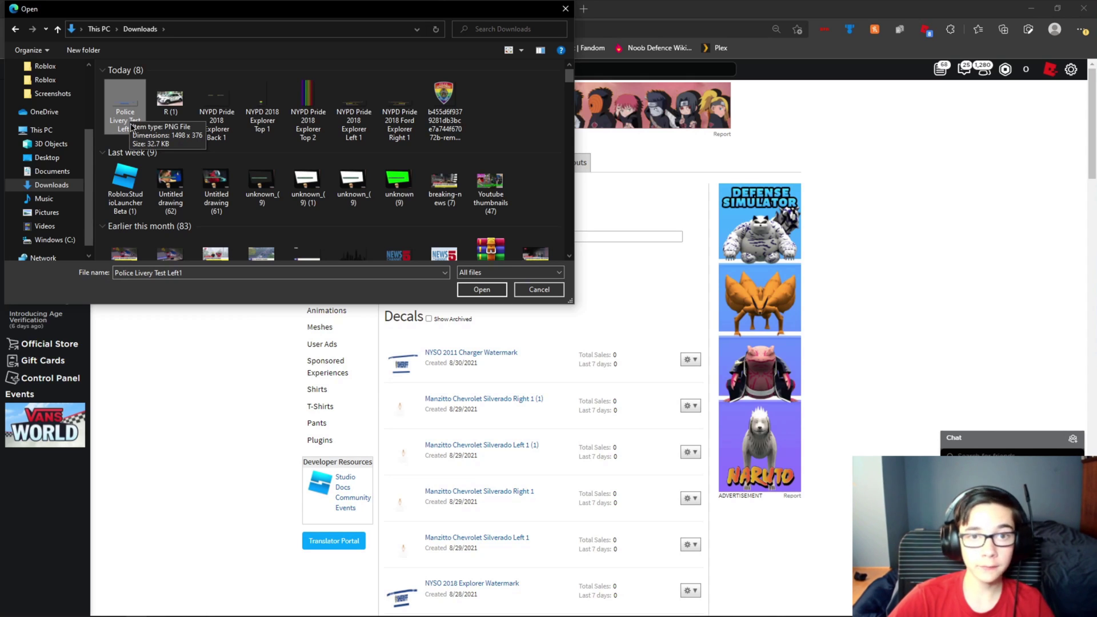
{"action": "left_click", "coordinate": [481, 290]}
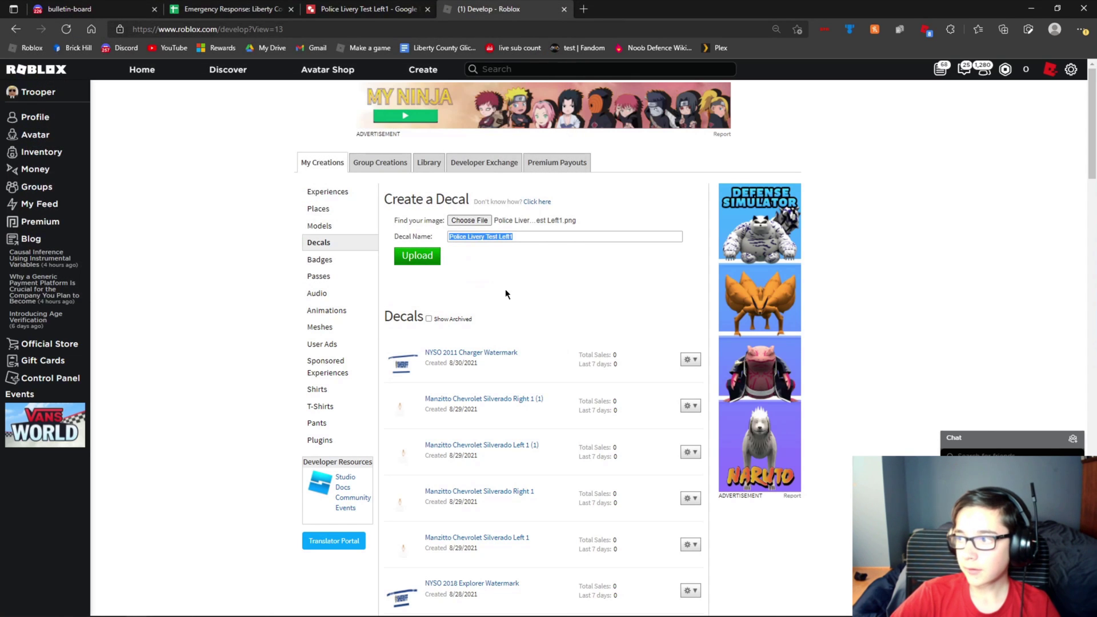
{"action": "left_click", "coordinate": [517, 235]}
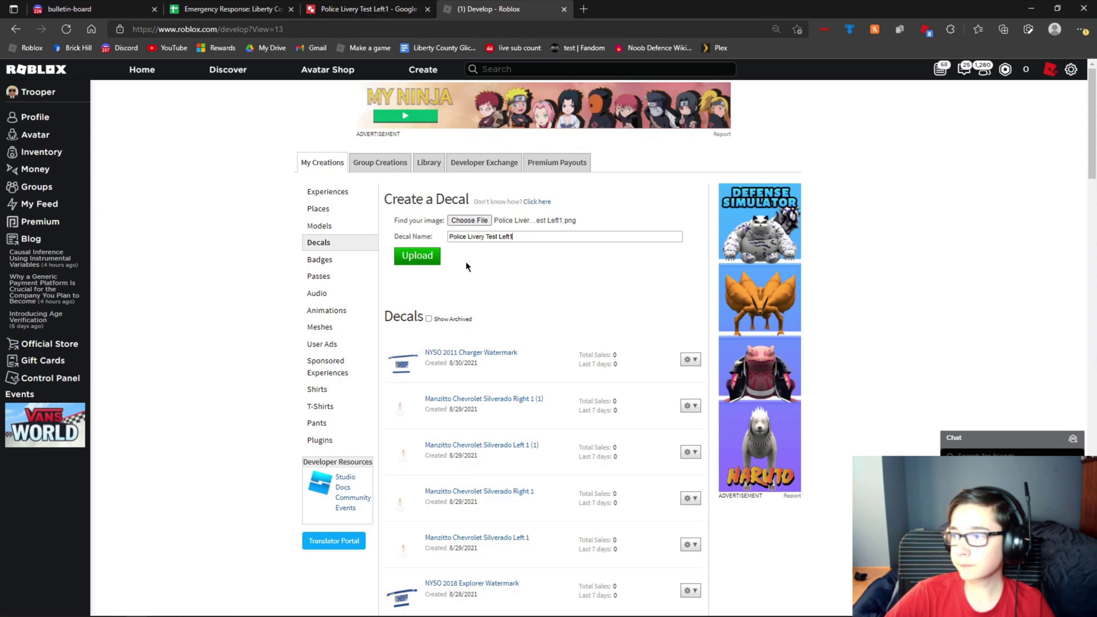
Upload the Police Livery Test Left1 decal and bring up options for its link.
{"action": "left_click", "coordinate": [426, 262]}
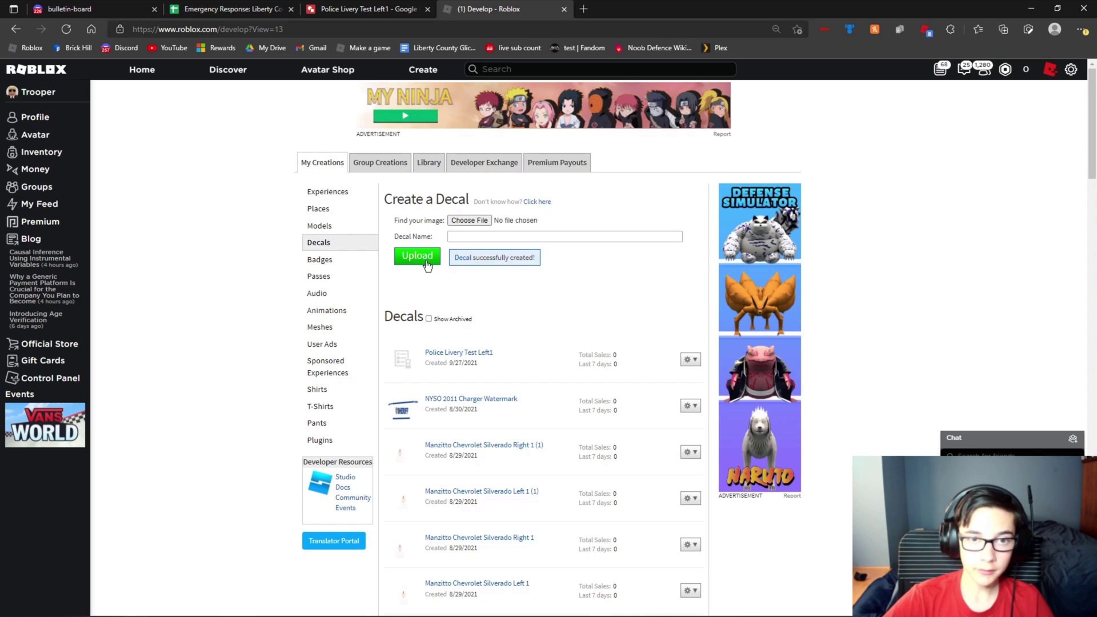
{"action": "right_click", "coordinate": [454, 351]}
Open the Police Livery Test Left1 decal's item page in a new tab.
{"action": "left_click", "coordinate": [489, 358]}
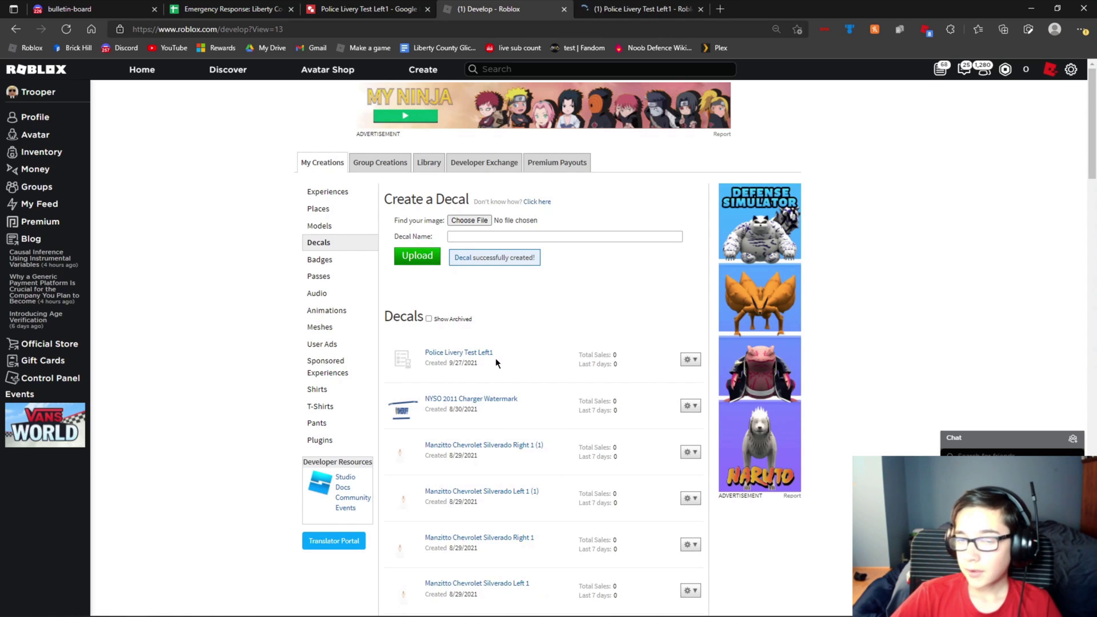
{"action": "left_click", "coordinate": [666, 7]}
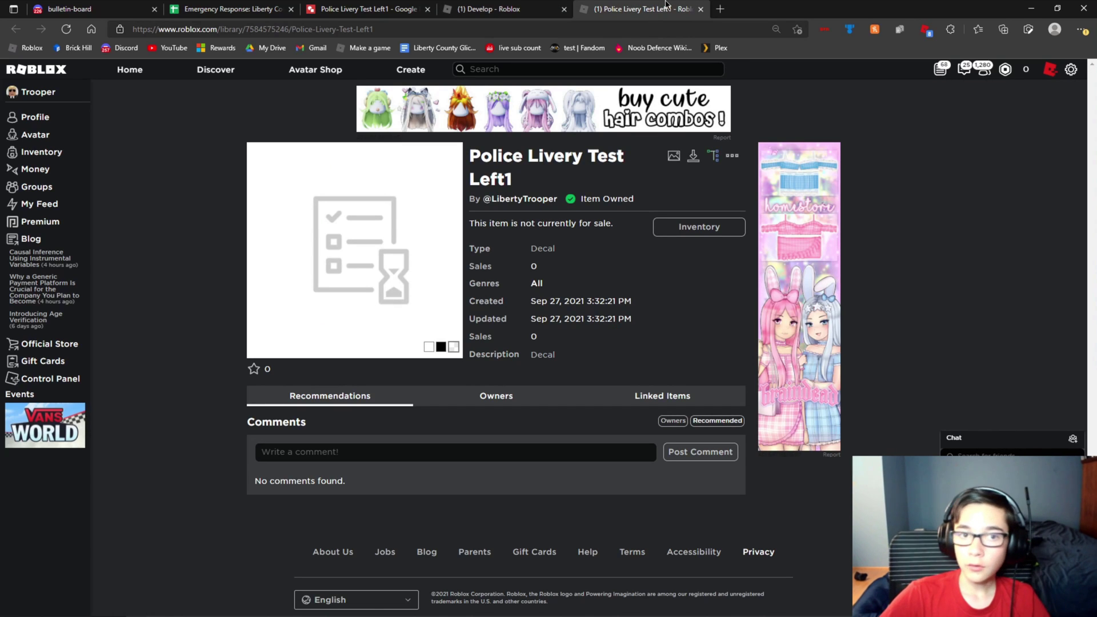
{"action": "left_click", "coordinate": [527, 6]}
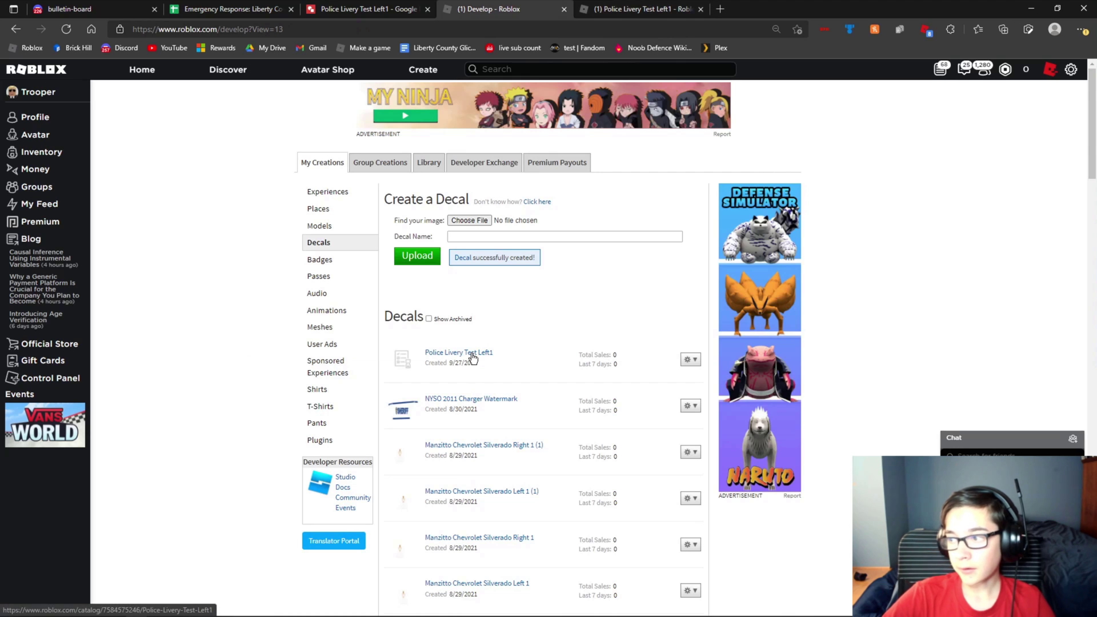
{"action": "left_click", "coordinate": [599, 7]}
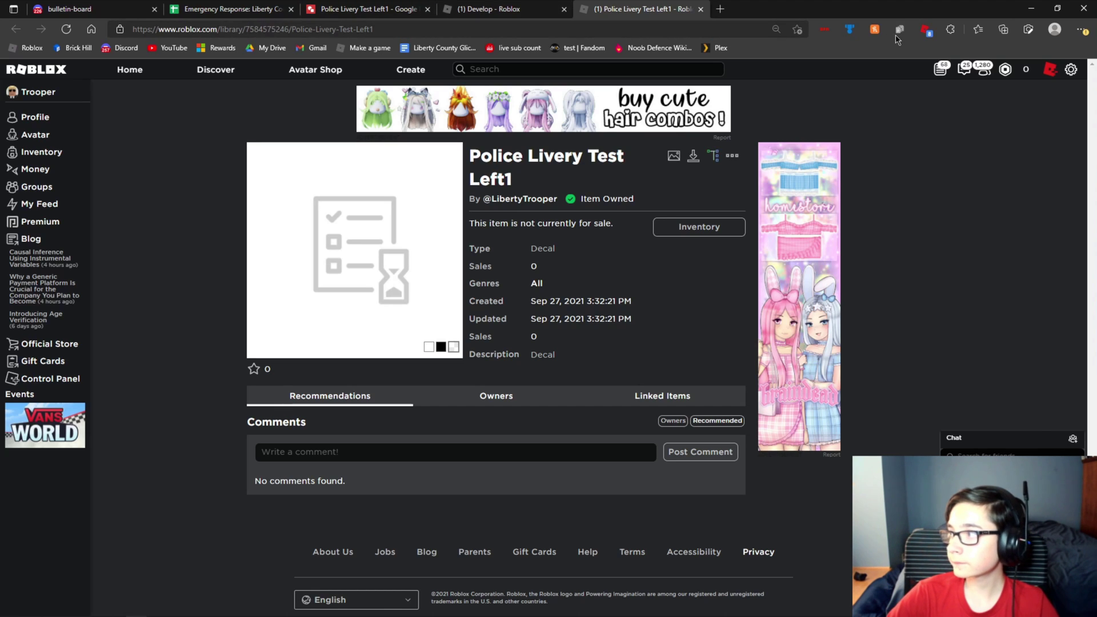
{"action": "left_click", "coordinate": [829, 32]}
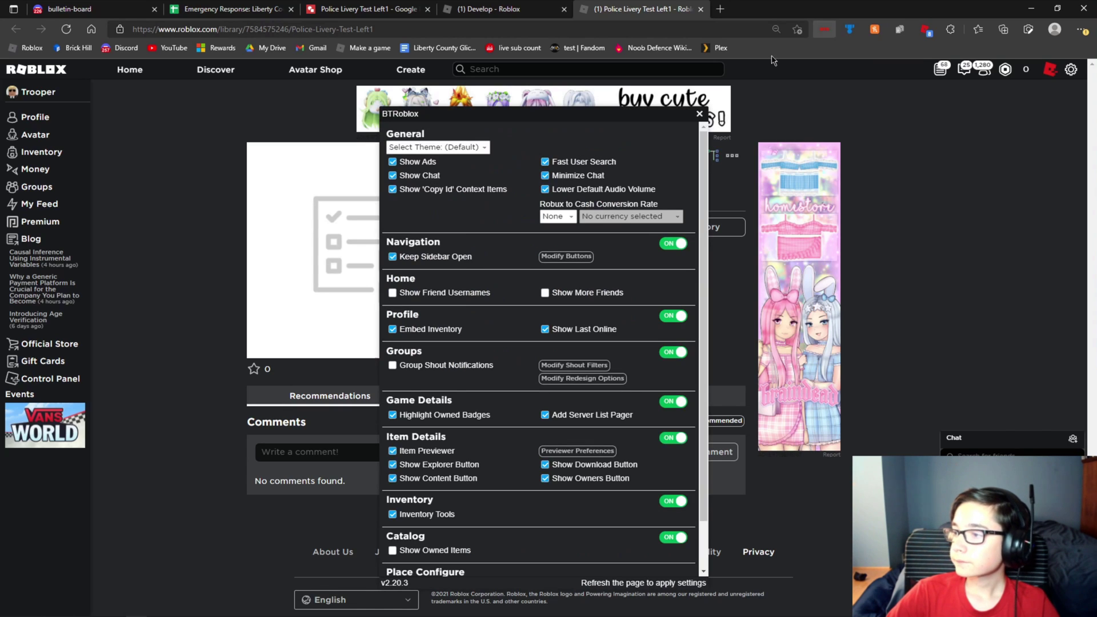
{"action": "scroll", "coordinate": [594, 162], "scroll_direction": "down", "scroll_amount": 1}
{"action": "left_click", "coordinate": [699, 115]}
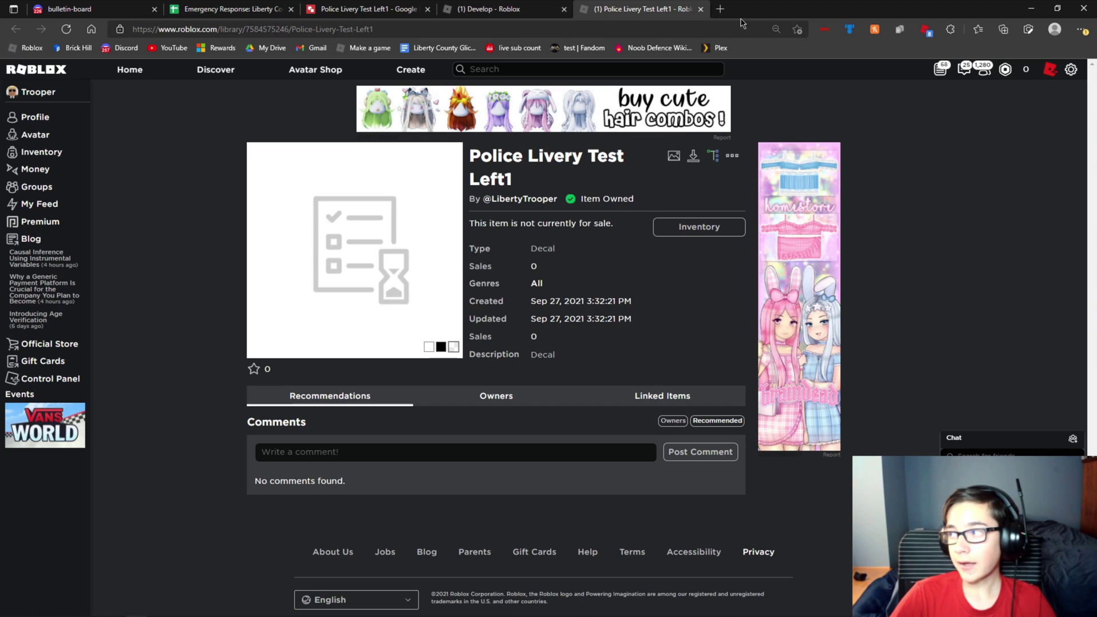
Go to the decal's underlying image page and select its ID in the address bar.
{"action": "left_click", "coordinate": [674, 158]}
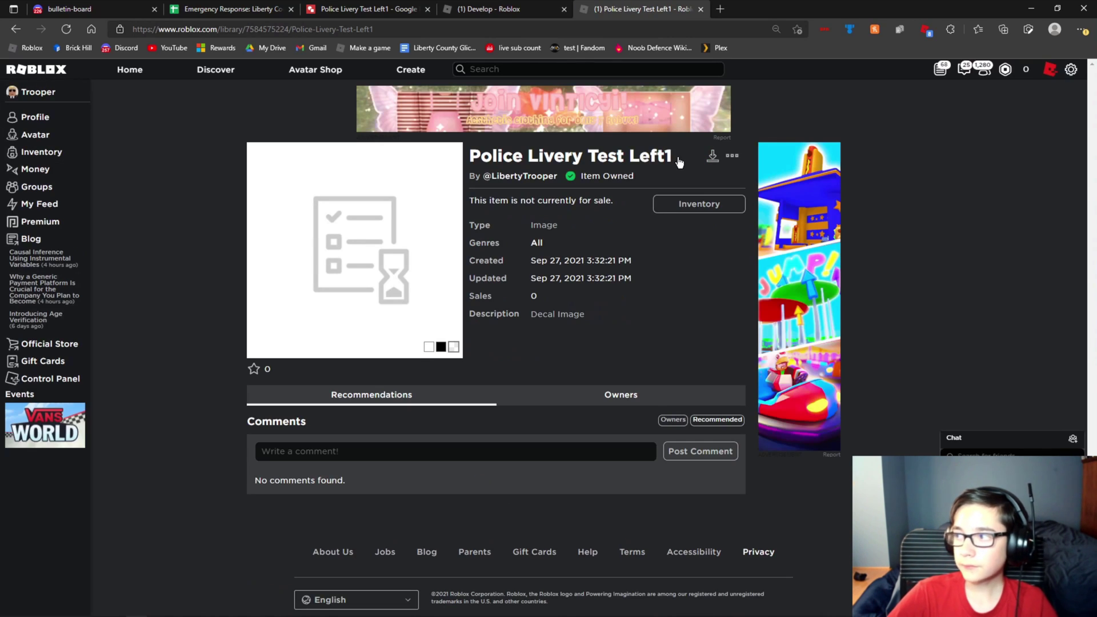
{"action": "double_click", "coordinate": [271, 29]}
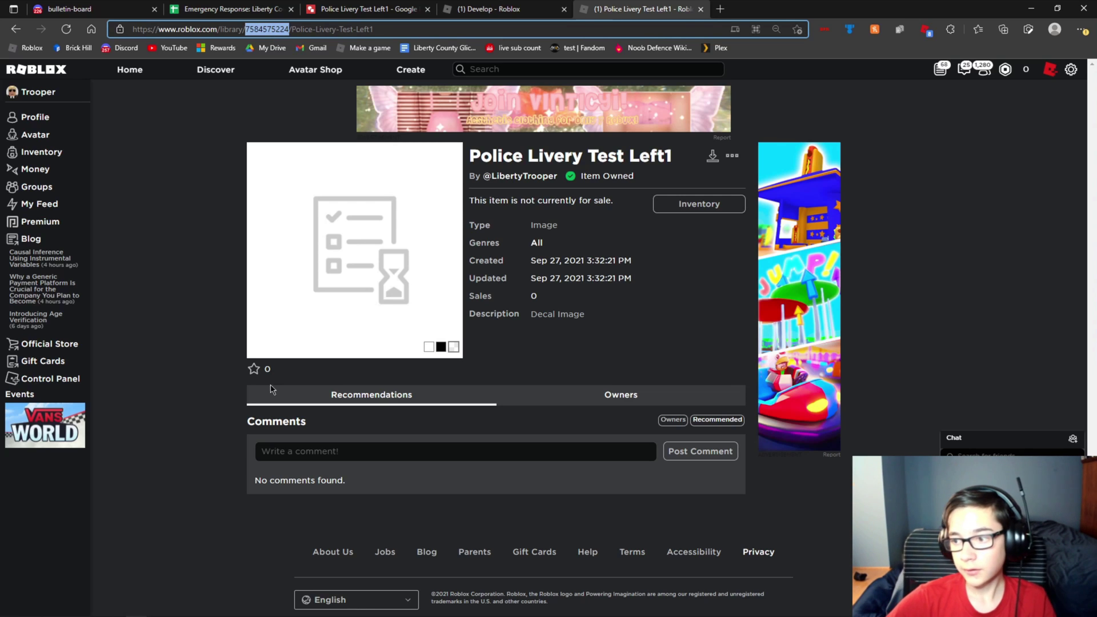
{"action": "left_click", "coordinate": [200, 609]}
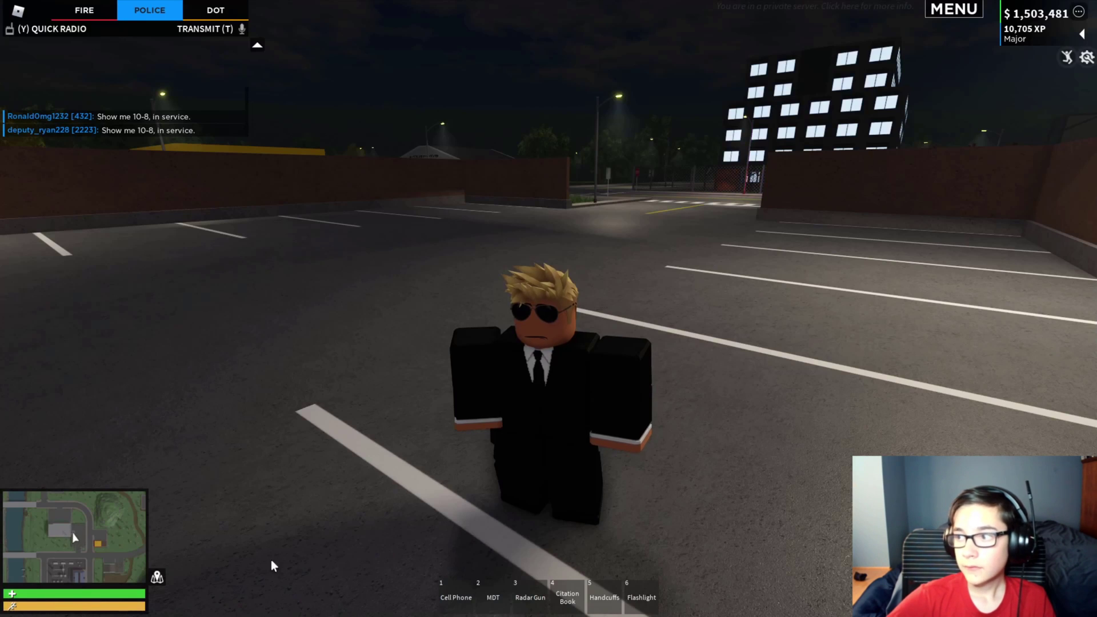
Walk the avatar, then open the private server settings and launch the Custom Liveries editor.
{"action": "key", "text": "d"}
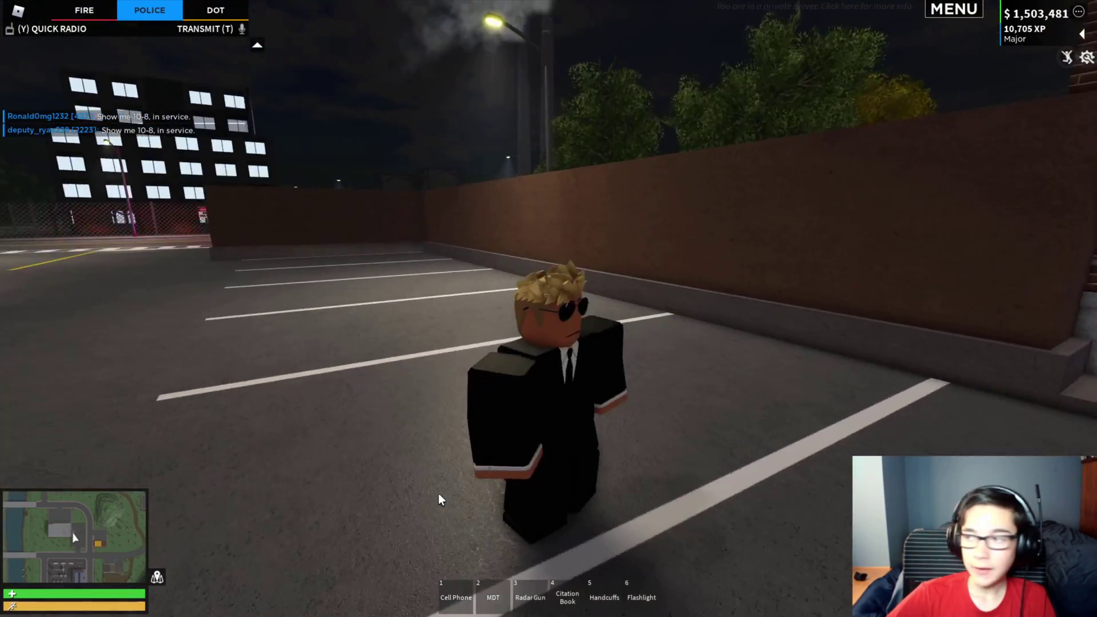
{"action": "key", "text": "s"}
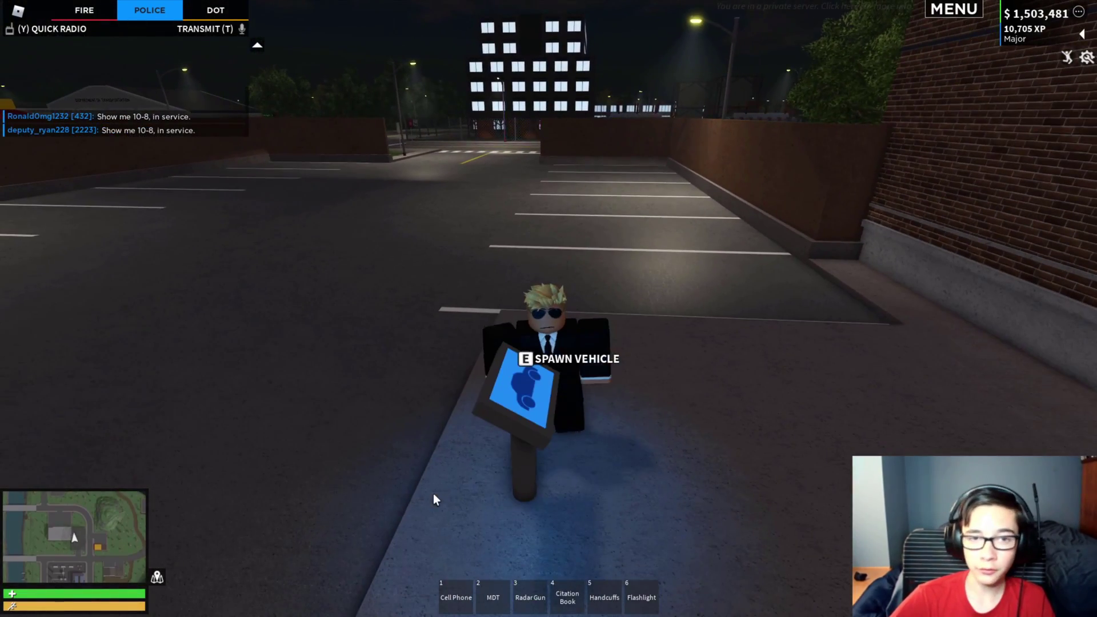
{"action": "key", "text": "d"}
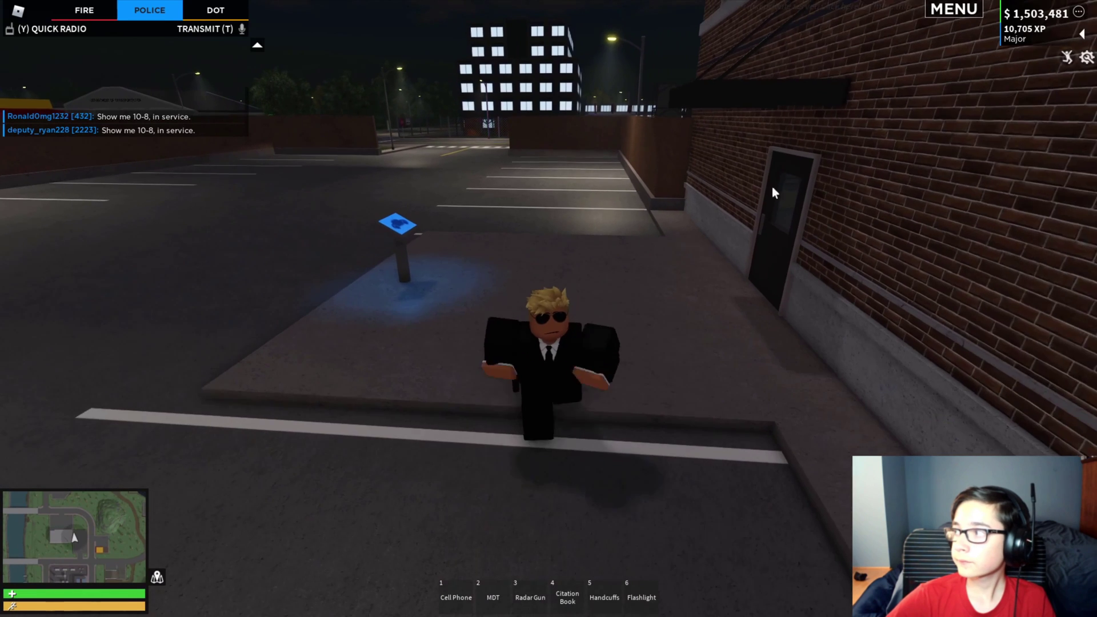
{"action": "left_click", "coordinate": [800, 7]}
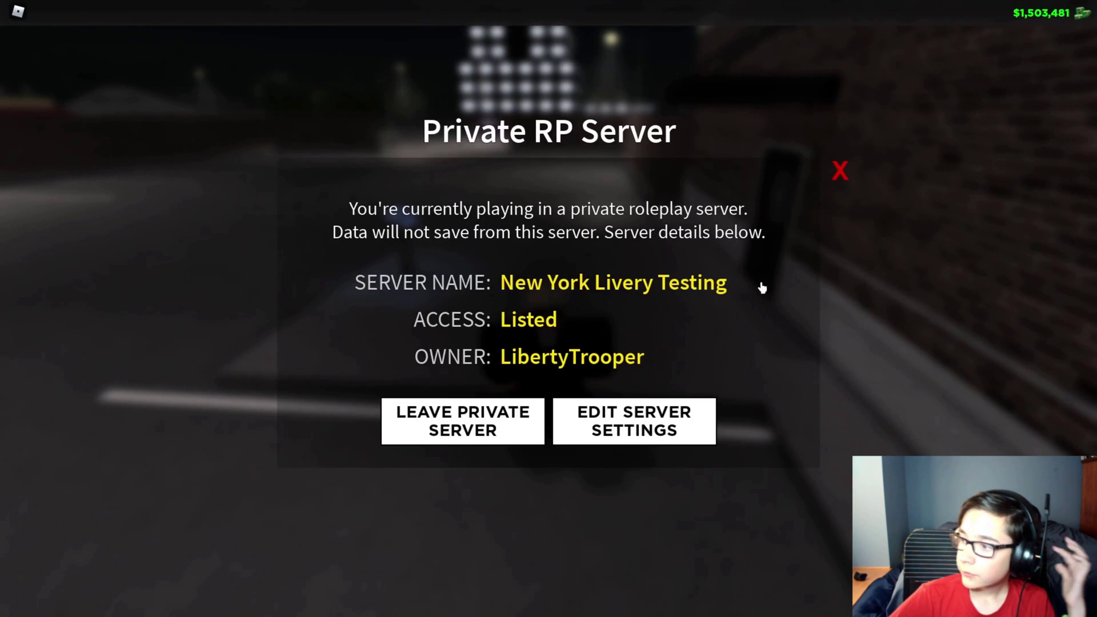
{"action": "left_click", "coordinate": [666, 435]}
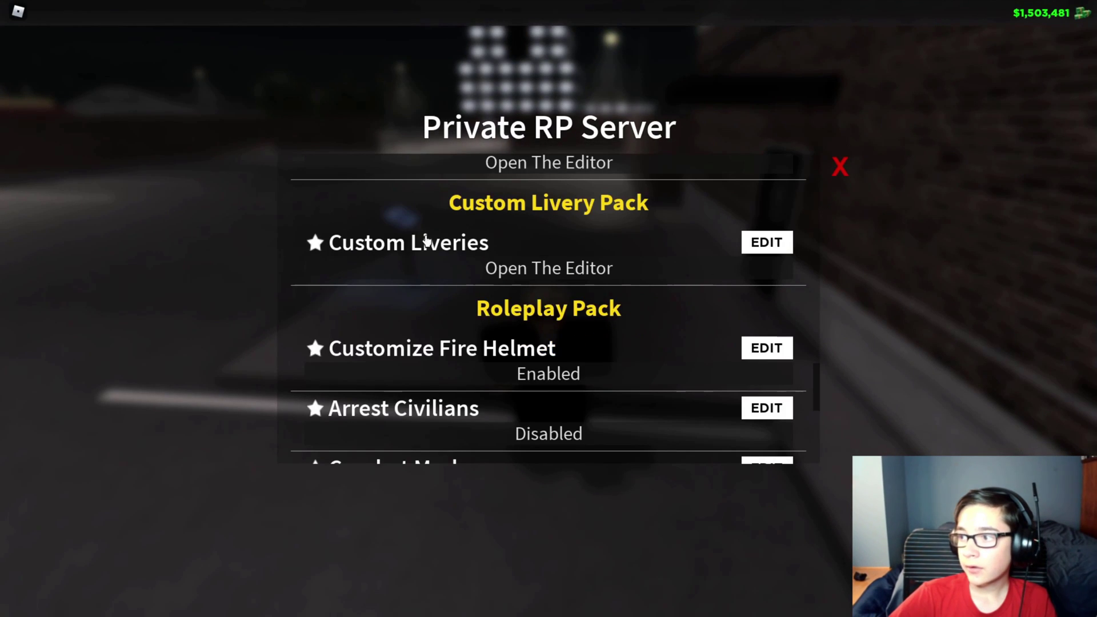
{"action": "left_click", "coordinate": [767, 242]}
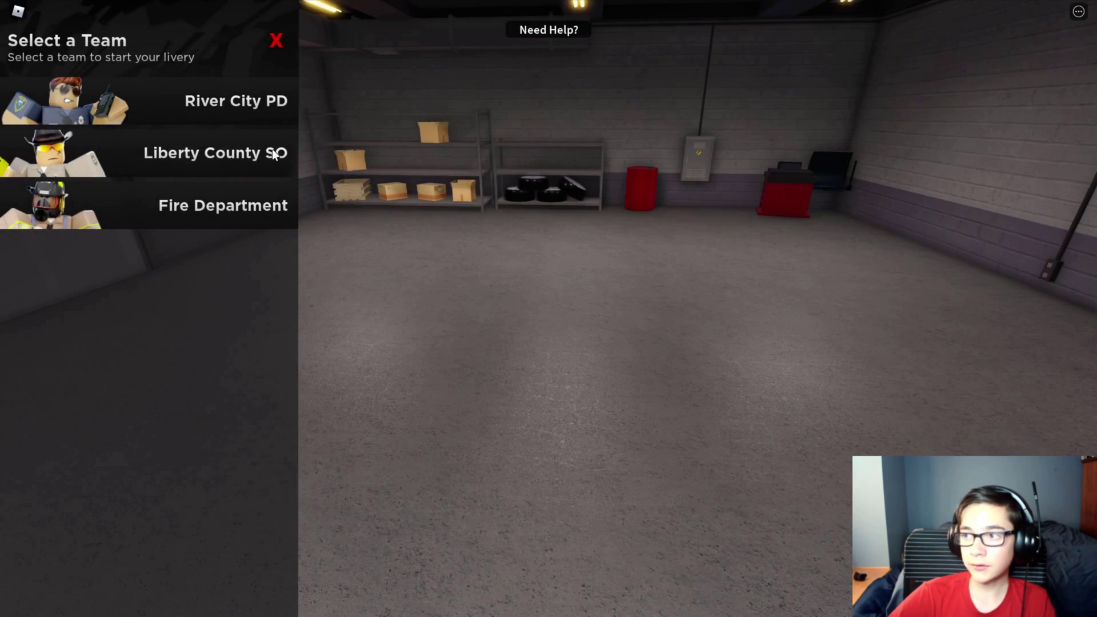
Choose River City PD, load the Bullhorn Prancer Pursuit sedan and add a new livery.
{"action": "left_click", "coordinate": [233, 106]}
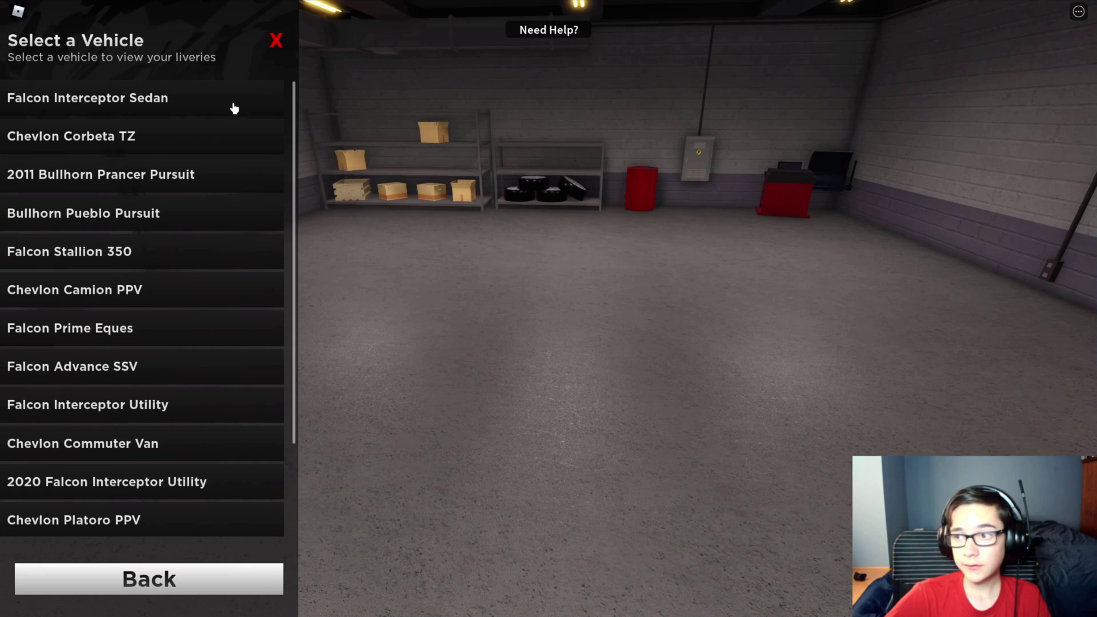
{"action": "scroll", "coordinate": [234, 109], "scroll_direction": "down", "scroll_amount": 3}
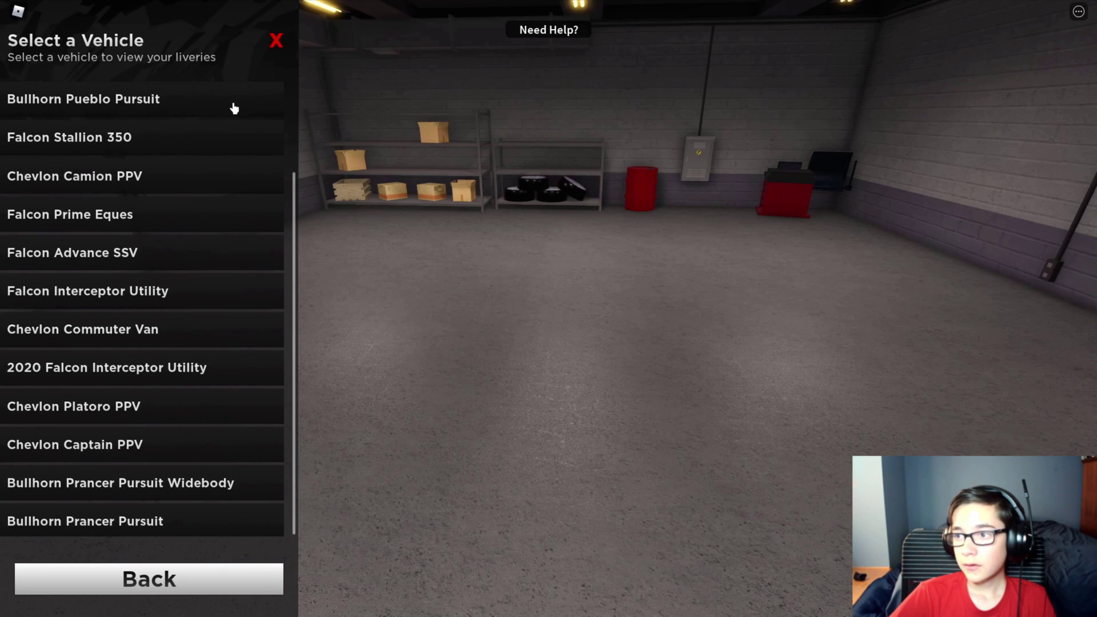
{"action": "scroll", "coordinate": [235, 109], "scroll_direction": "up", "scroll_amount": 3}
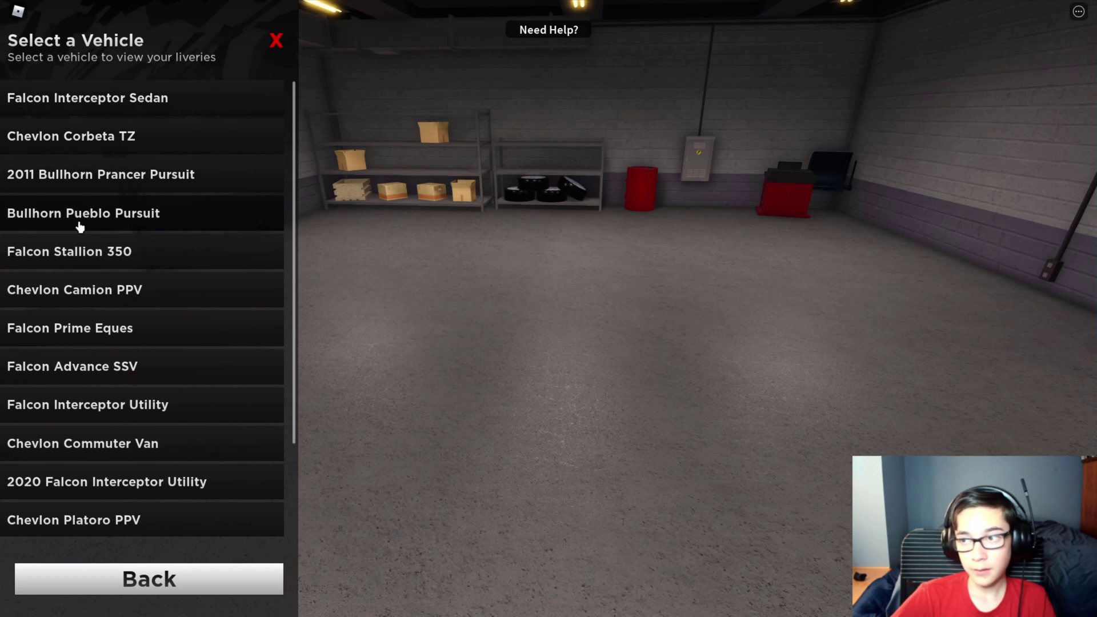
{"action": "left_click", "coordinate": [120, 220]}
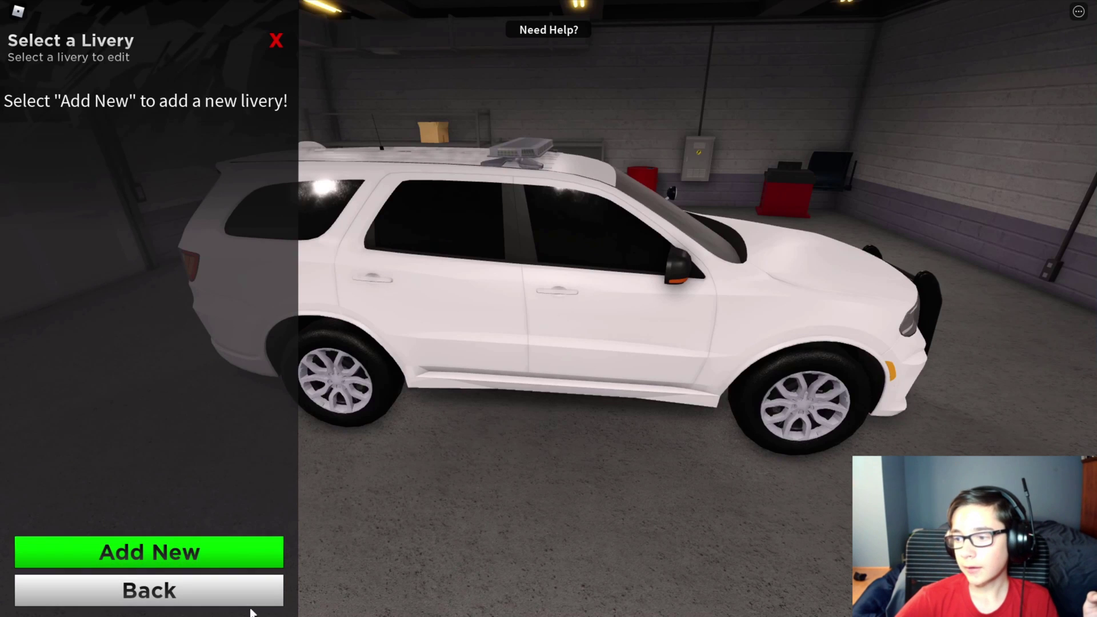
{"action": "left_click", "coordinate": [171, 590]}
{"action": "scroll", "coordinate": [201, 436], "scroll_direction": "down", "scroll_amount": 3}
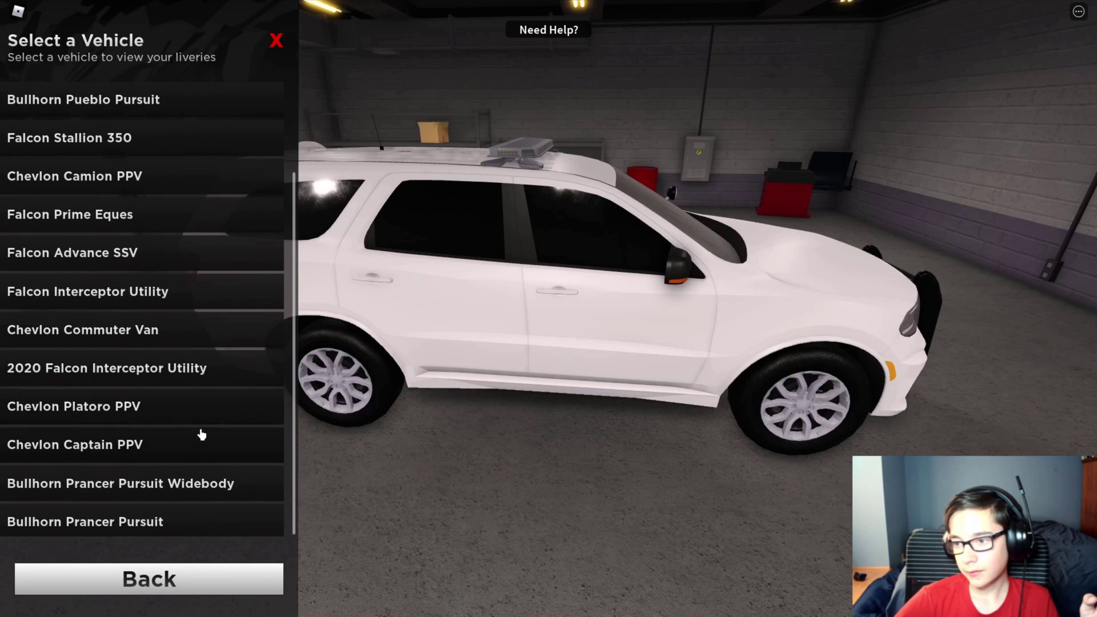
{"action": "left_click", "coordinate": [175, 516]}
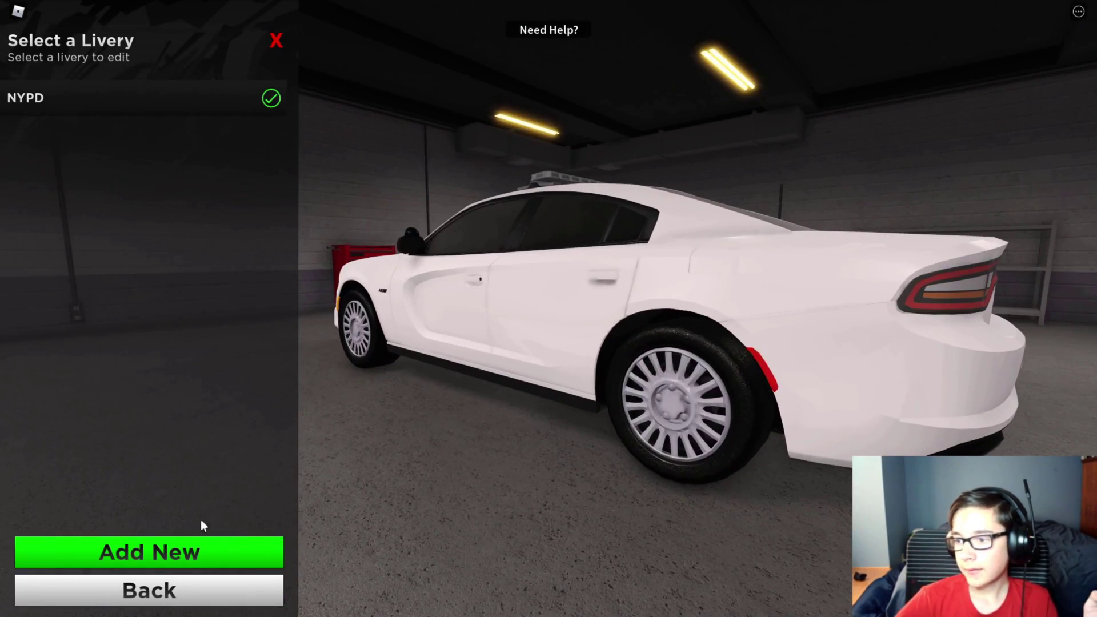
{"action": "left_click", "coordinate": [181, 554]}
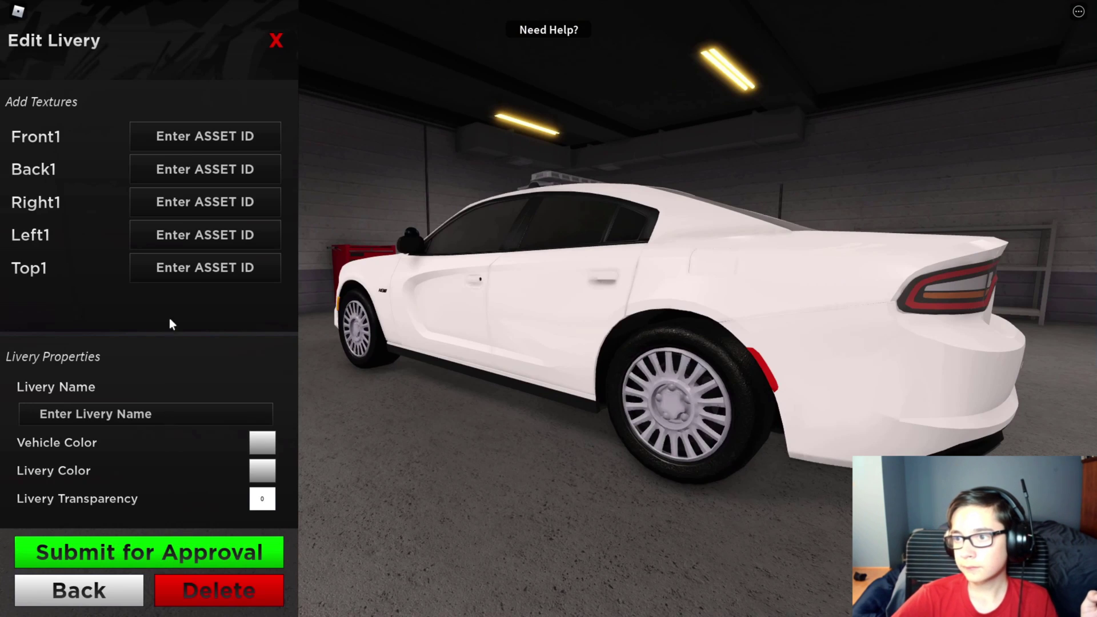
{"action": "left_click", "coordinate": [205, 233]}
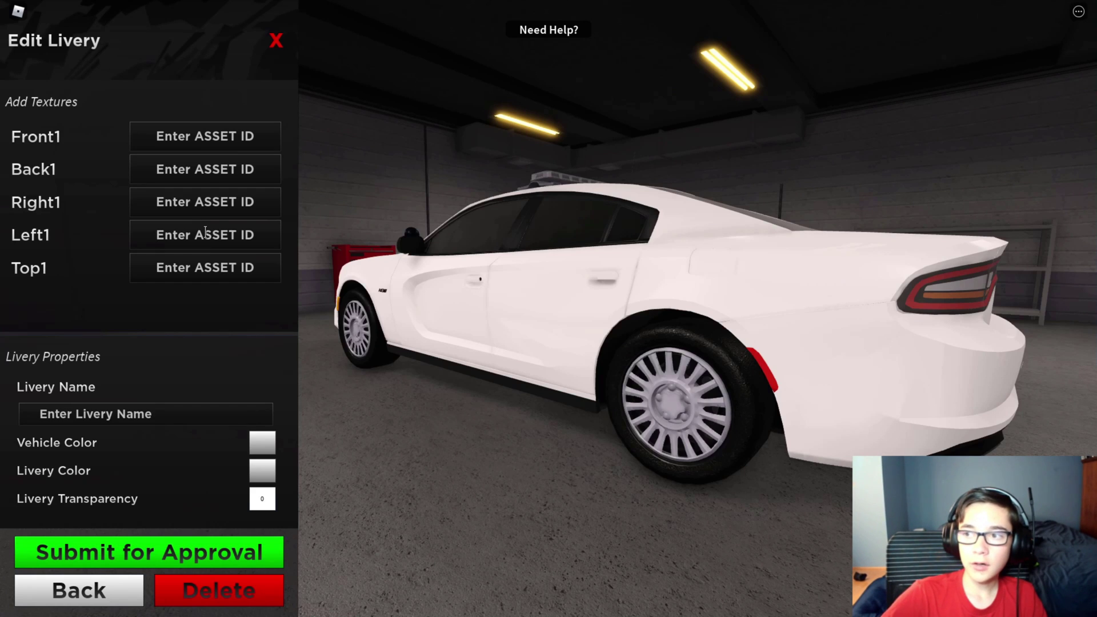
{"action": "key", "text": "ctrl+v"}
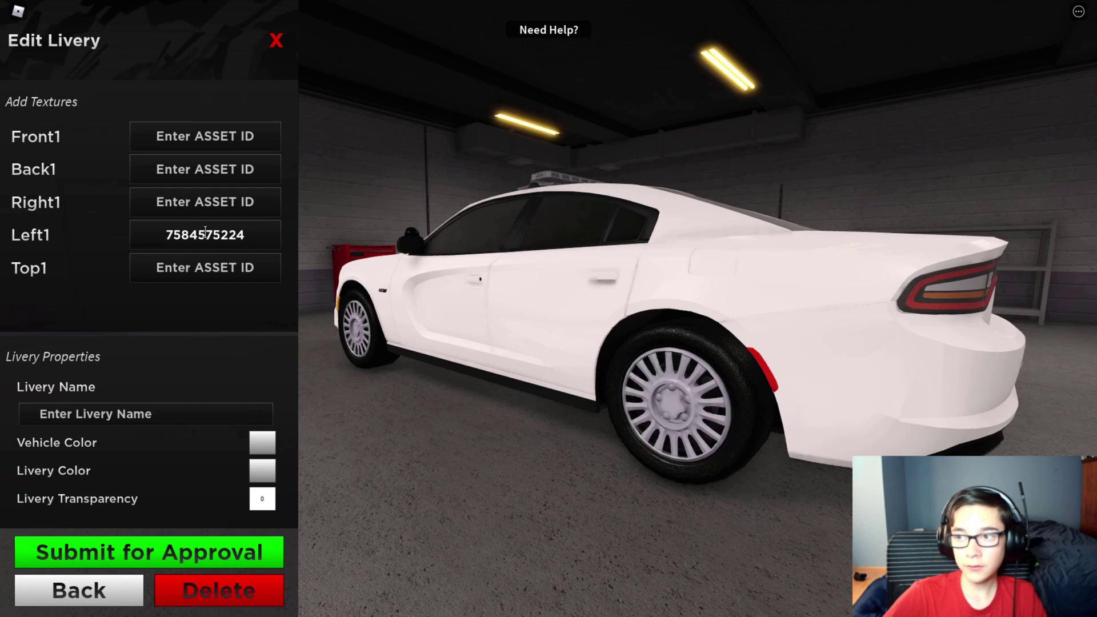
{"action": "key", "text": "Return"}
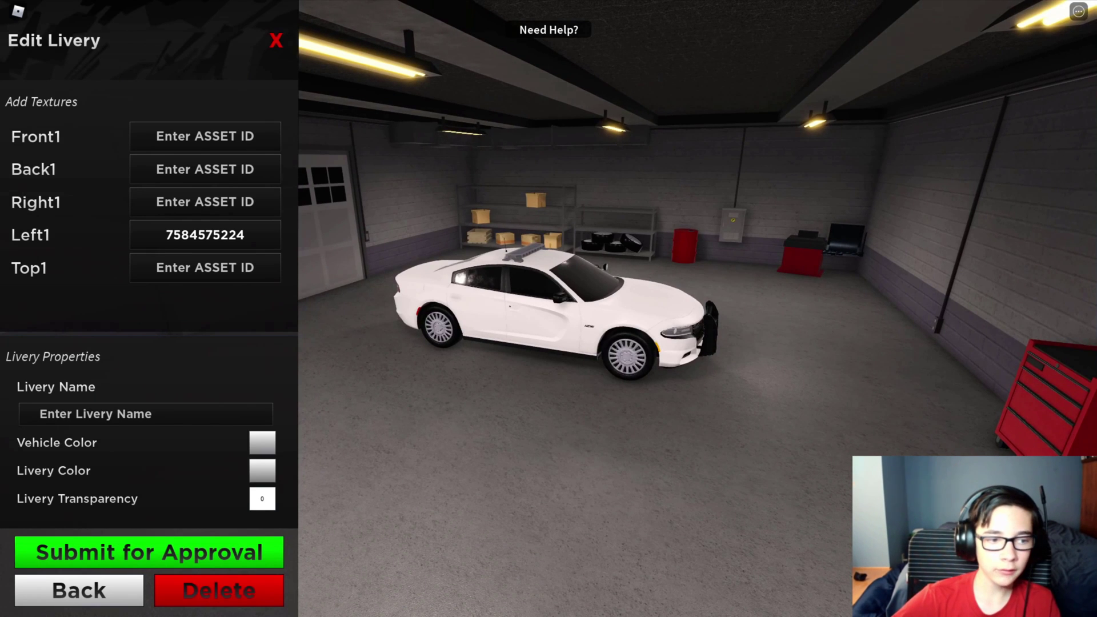
{"action": "key", "text": "alt+Tab"}
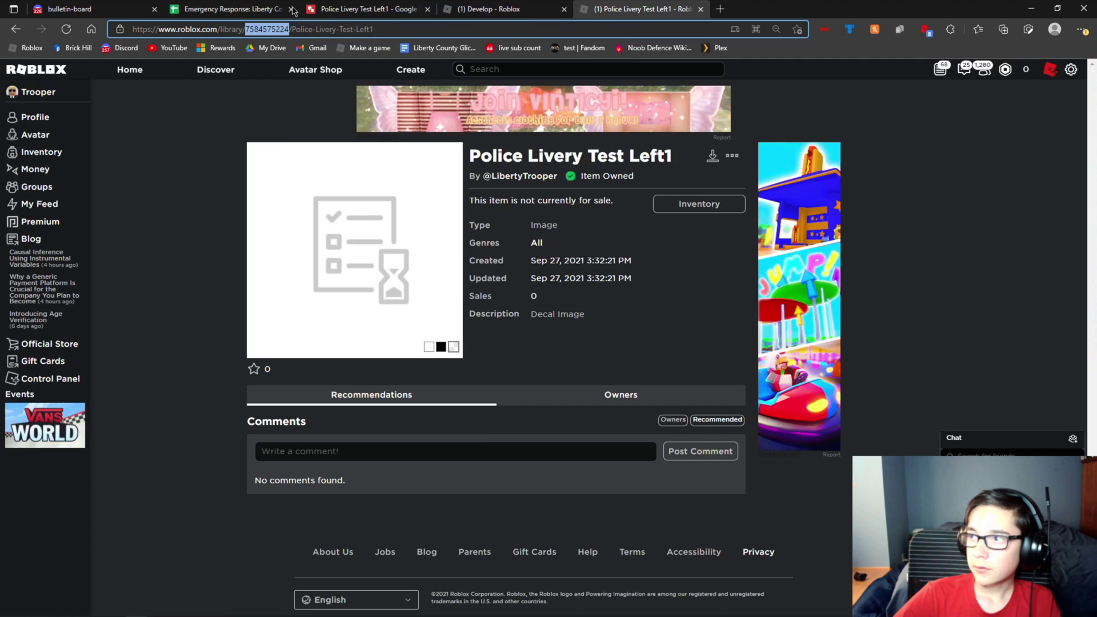
Check the livery design in the Google Drawings tab, then go back to the Roblox livery editor.
{"action": "left_click", "coordinate": [342, 9]}
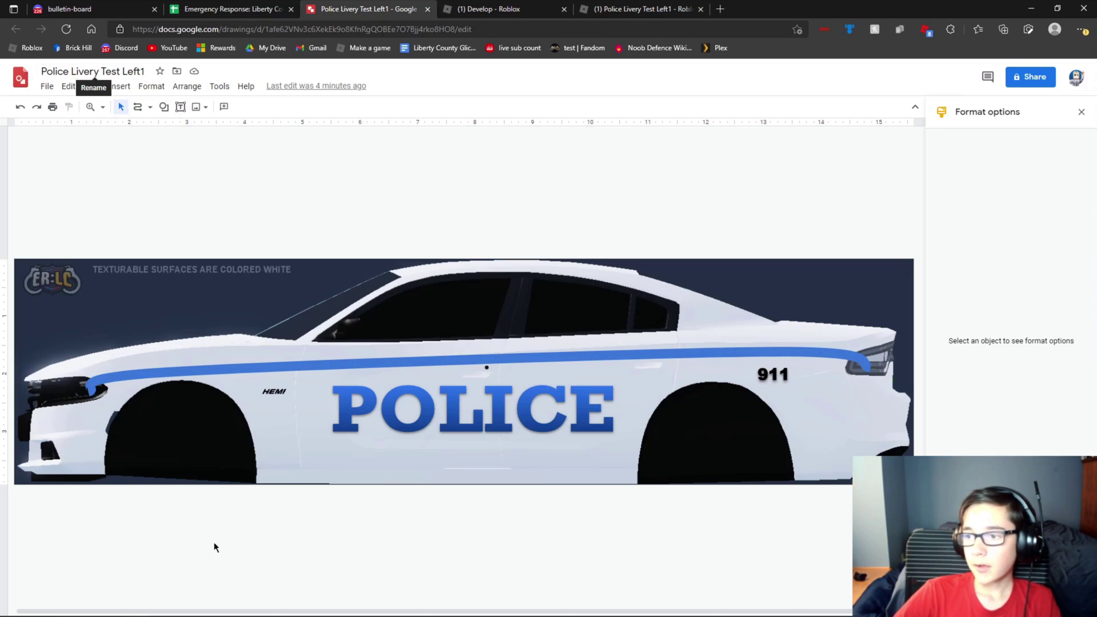
{"action": "mouse_move", "coordinate": [220, 610]}
{"action": "left_click", "coordinate": [197, 609]}
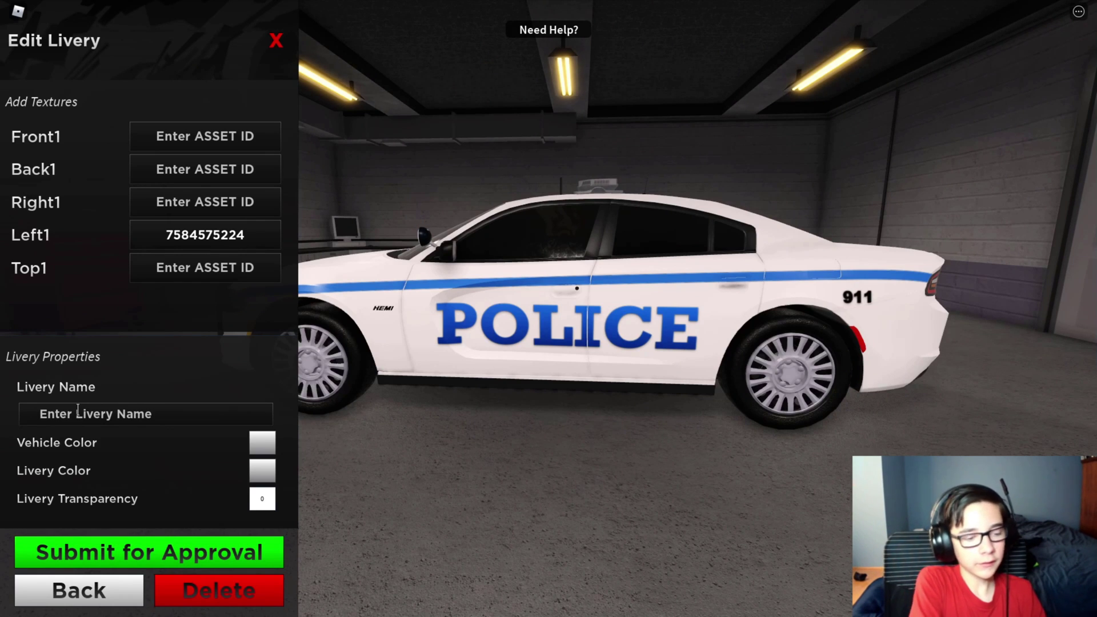
Name the livery Test and try red and blue as the car body colour.
{"action": "type", "text": "Test"}
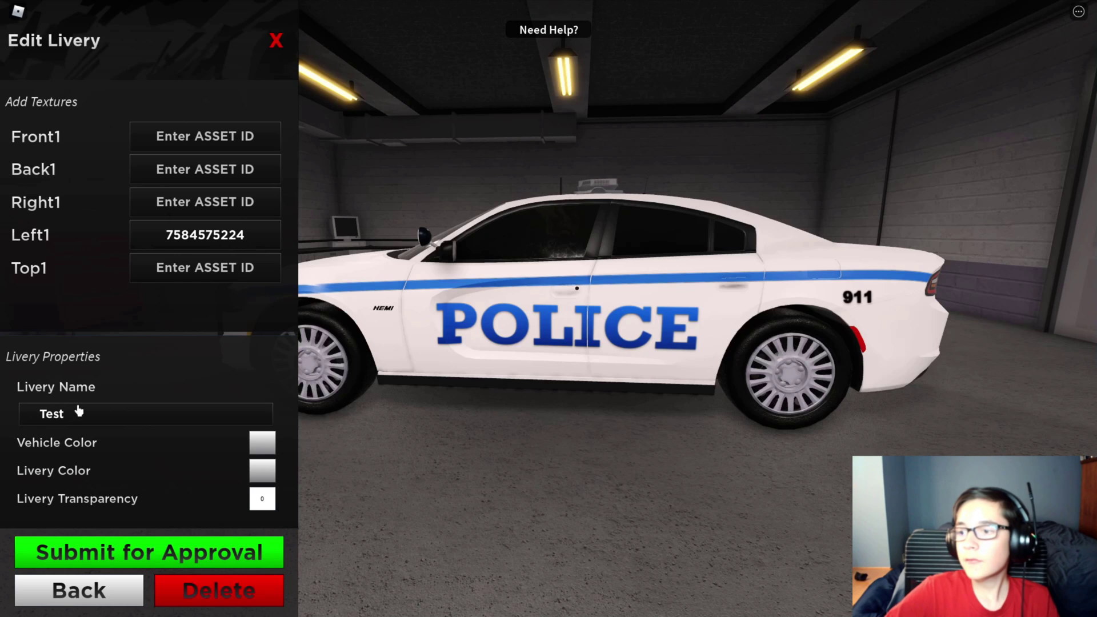
{"action": "left_click", "coordinate": [262, 443]}
{"action": "left_click_drag", "start_coordinate": [487, 246], "coordinate": [321, 175]}
{"action": "left_click", "coordinate": [718, 410]}
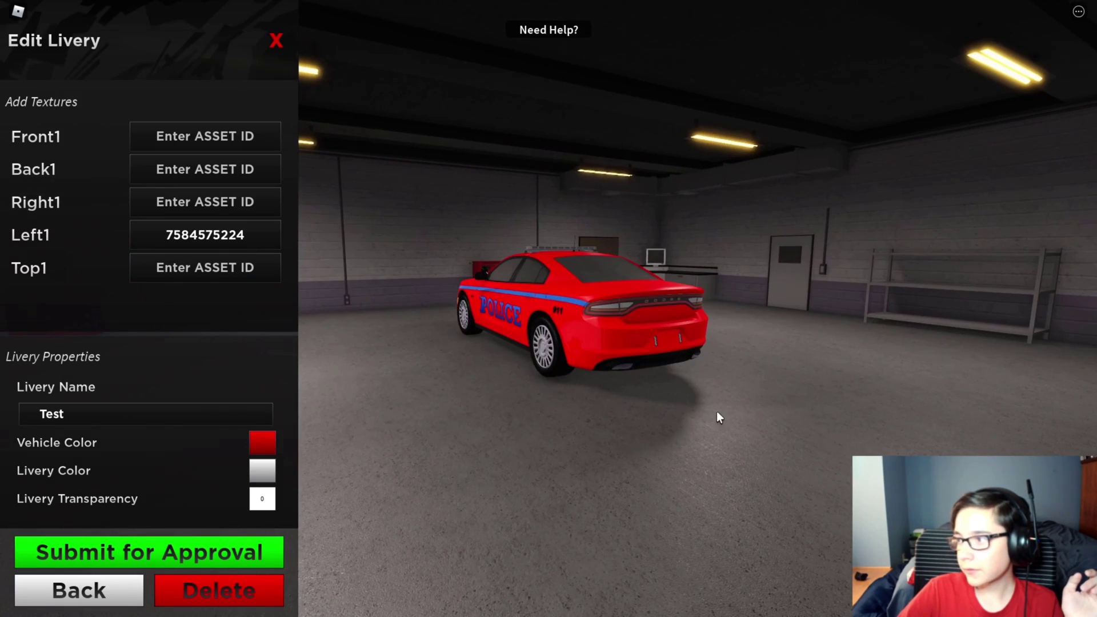
{"action": "left_click", "coordinate": [262, 444]}
{"action": "left_click", "coordinate": [496, 224]}
{"action": "left_click_drag", "start_coordinate": [496, 224], "coordinate": [485, 179]}
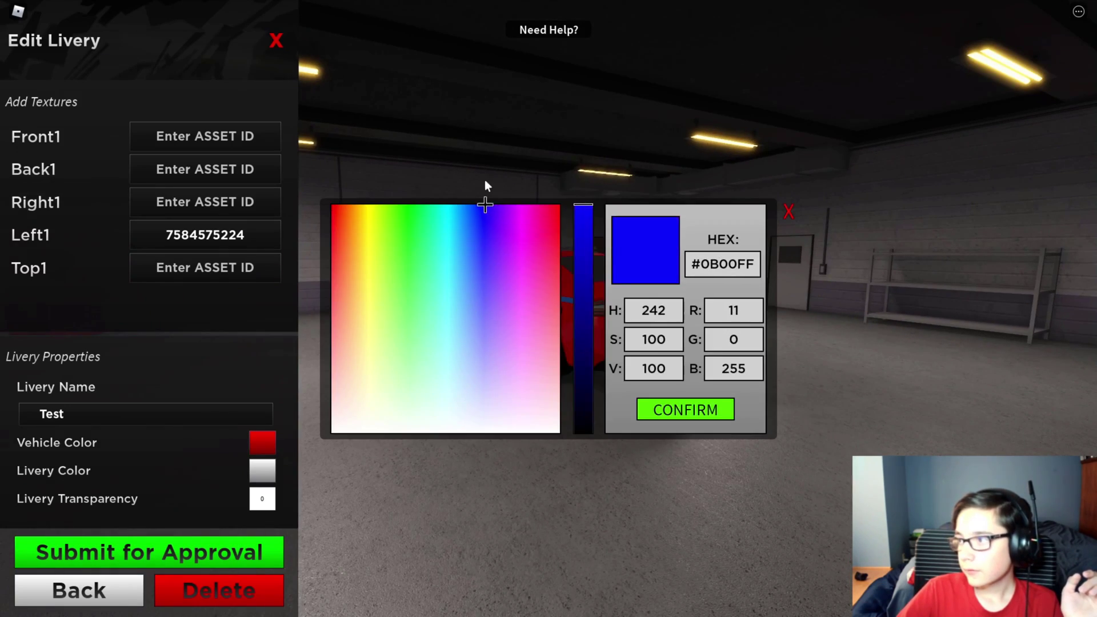
{"action": "left_click", "coordinate": [673, 414]}
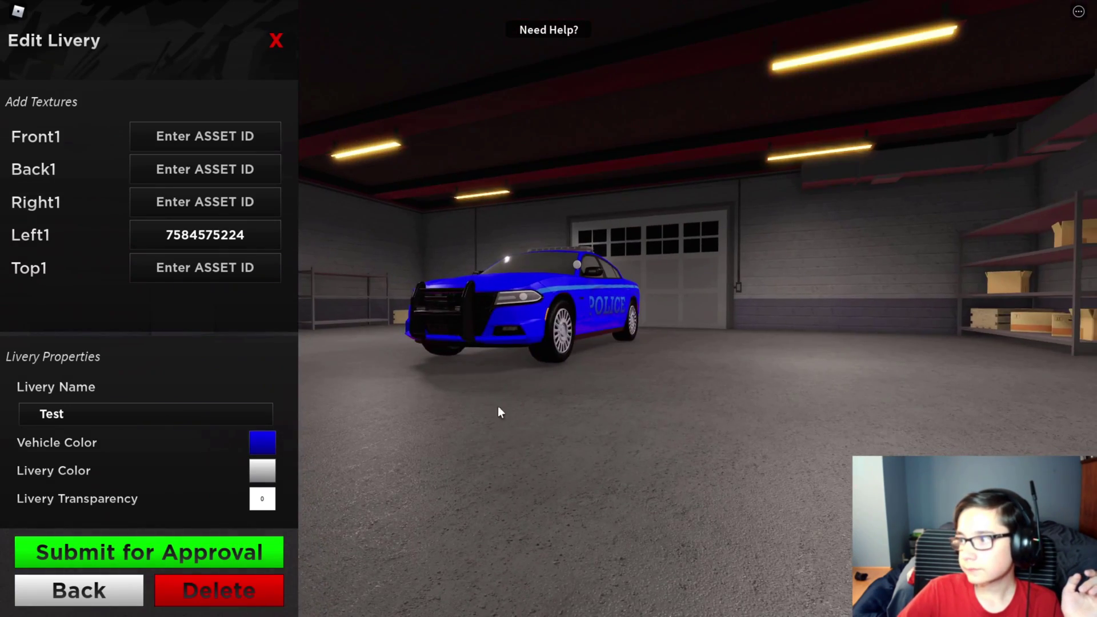
Set the body colour to light grey #D4D4D4 and submit the Test livery for approval.
{"action": "left_click", "coordinate": [261, 444]}
{"action": "left_click_drag", "start_coordinate": [549, 429], "coordinate": [686, 434]}
{"action": "left_click", "coordinate": [689, 411]}
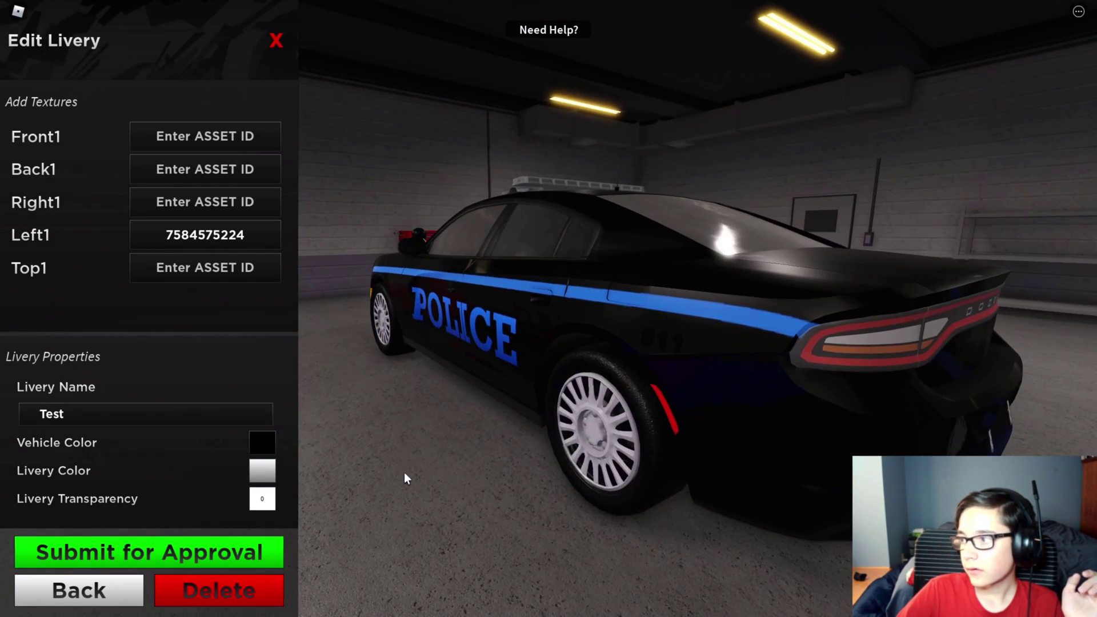
{"action": "left_click", "coordinate": [263, 441]}
{"action": "left_click", "coordinate": [579, 258]}
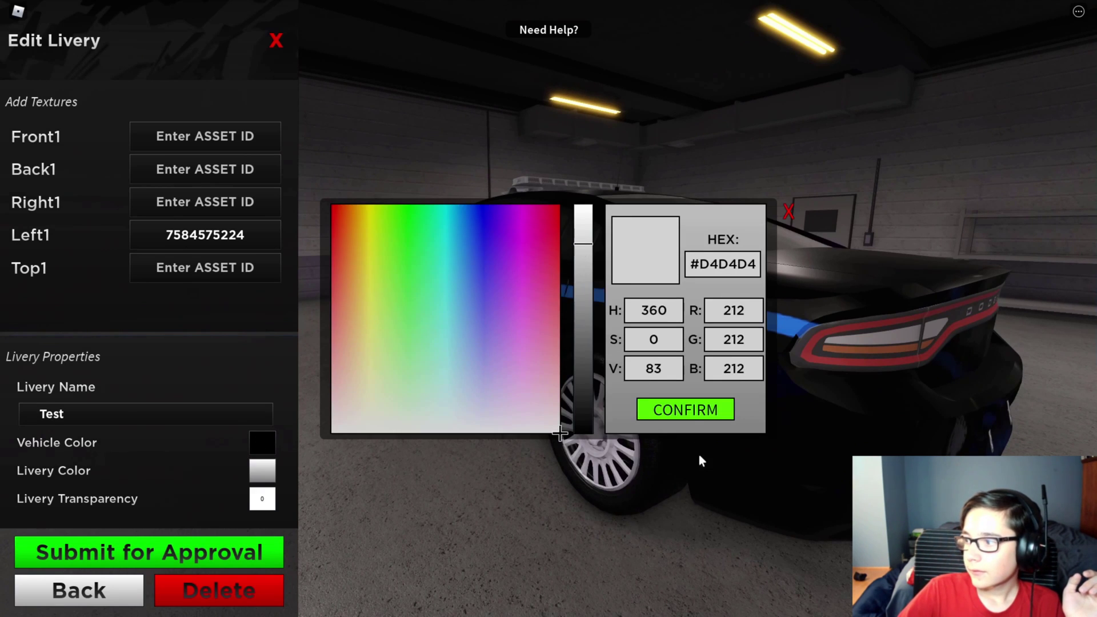
{"action": "left_click", "coordinate": [686, 410]}
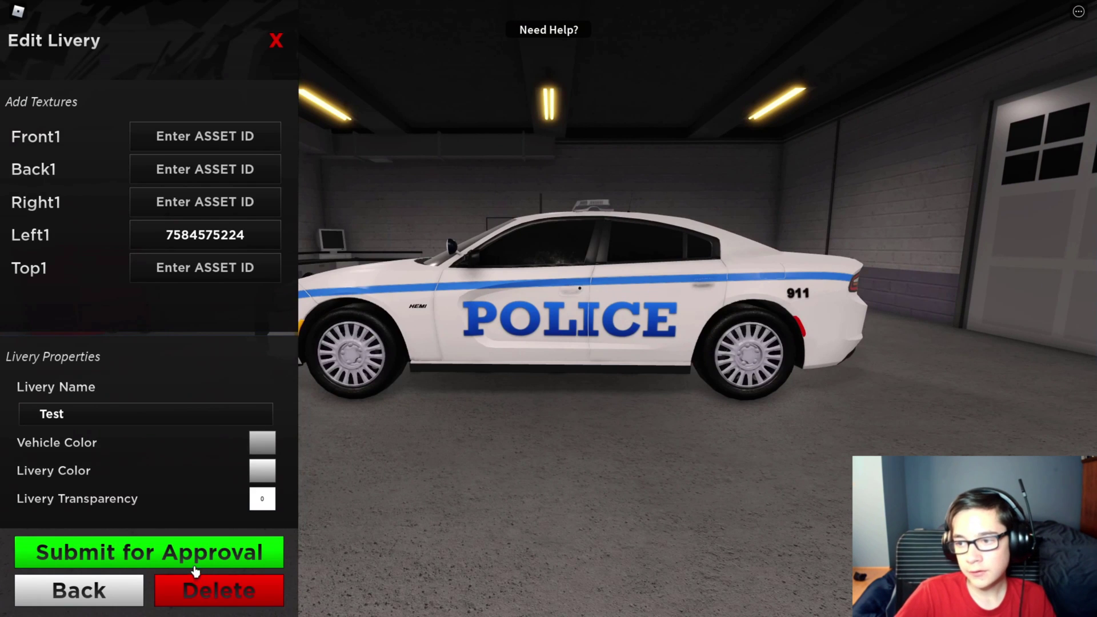
{"action": "left_click", "coordinate": [168, 553]}
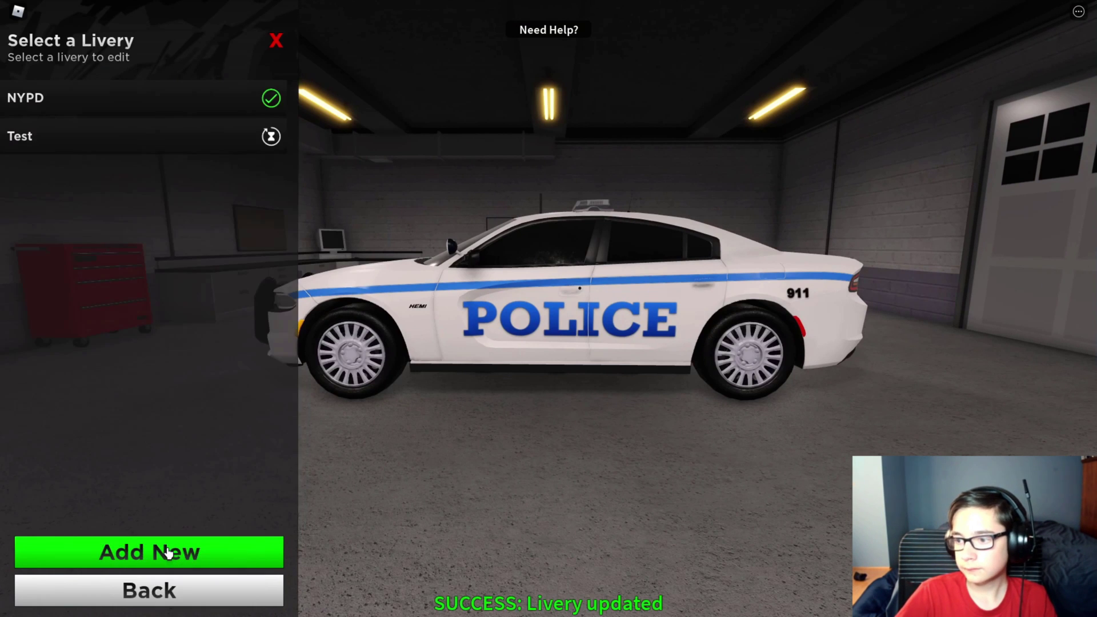